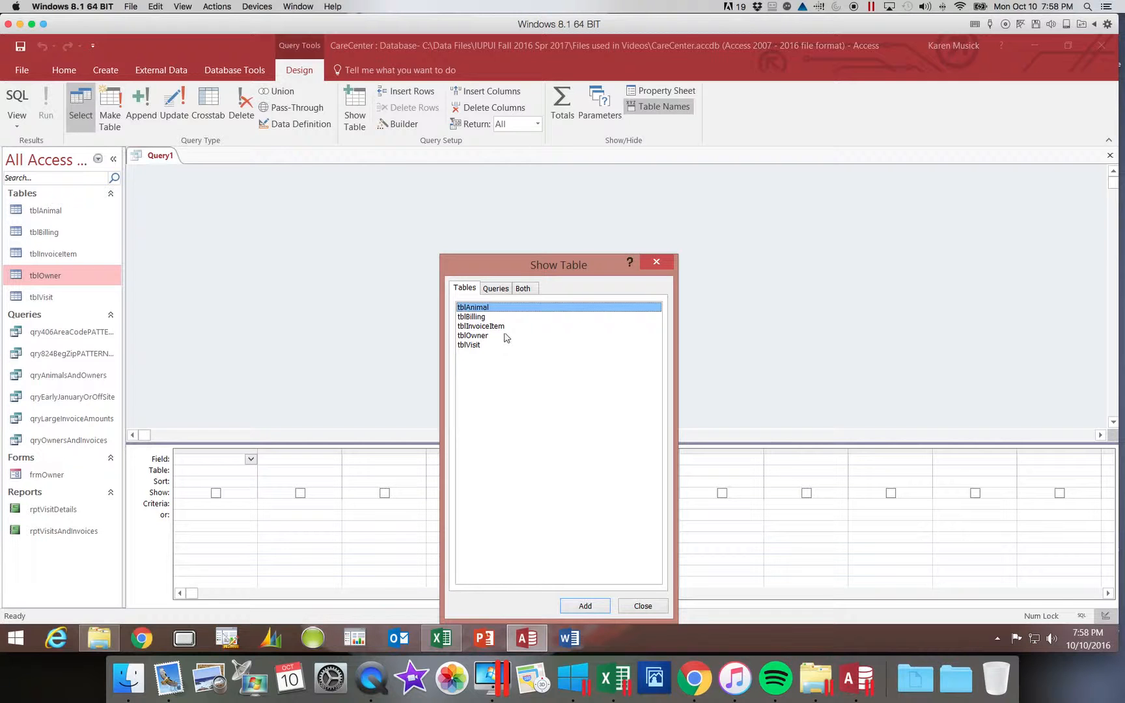
Step: Add the tblOwner table to the query and enlarge its field list to show every field
{"action": "left_click", "coordinate": [485, 335]}
{"action": "left_click", "coordinate": [579, 603]}
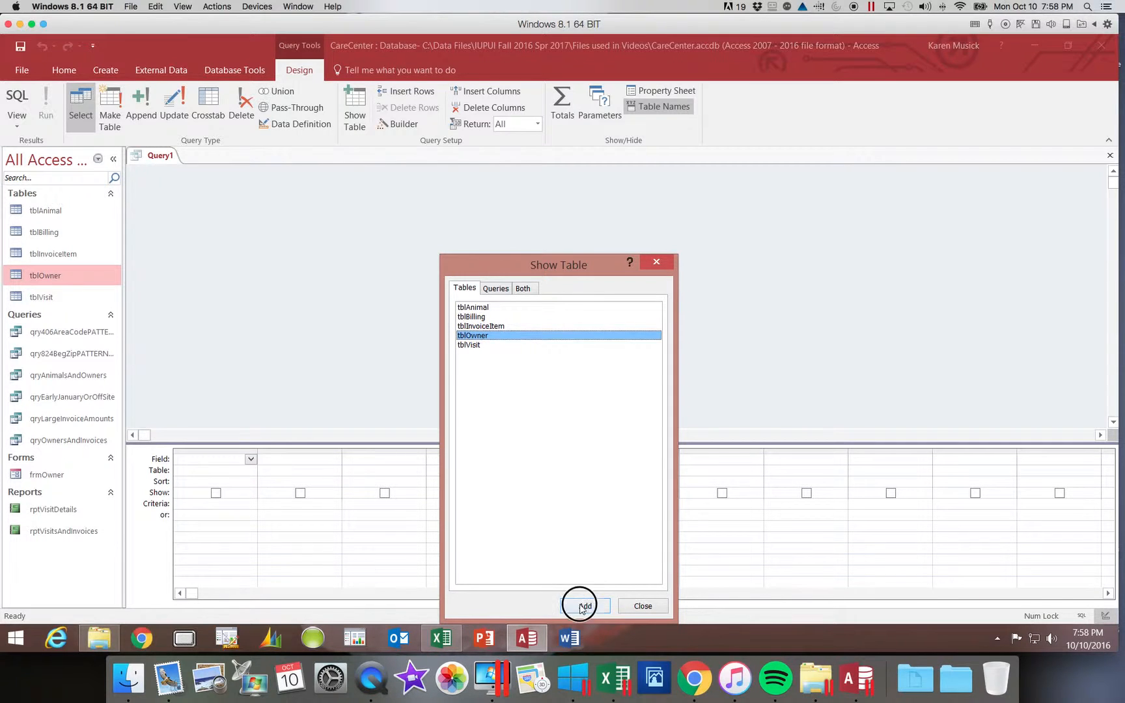
{"action": "left_click", "coordinate": [629, 607]}
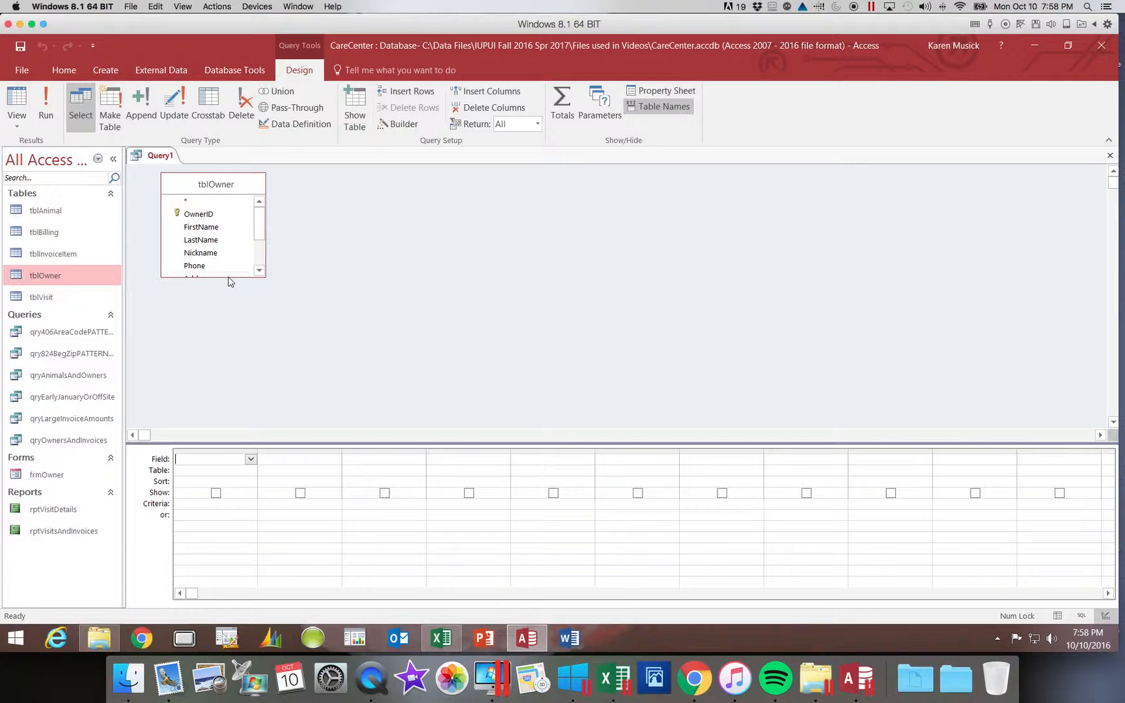
{"action": "left_click_drag", "start_coordinate": [229, 278], "coordinate": [224, 337]}
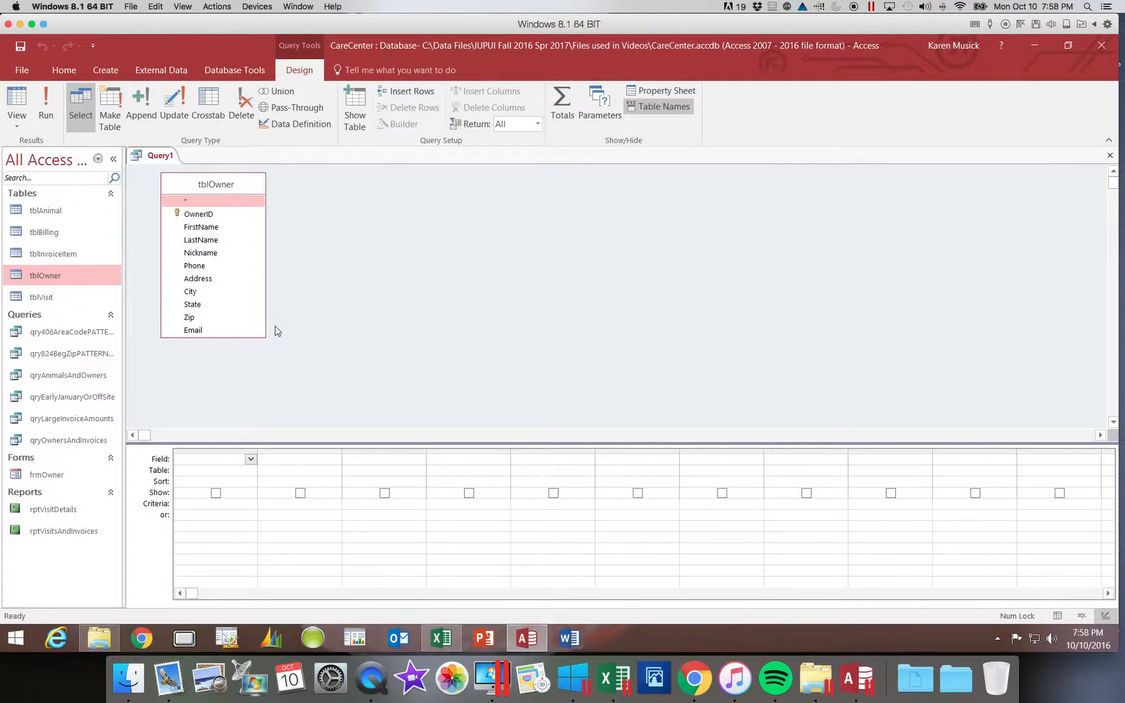
Step: Place all tblOwner fields, OwnerID through Email, in the design grid and widen the City column
{"action": "double_click", "coordinate": [220, 187]}
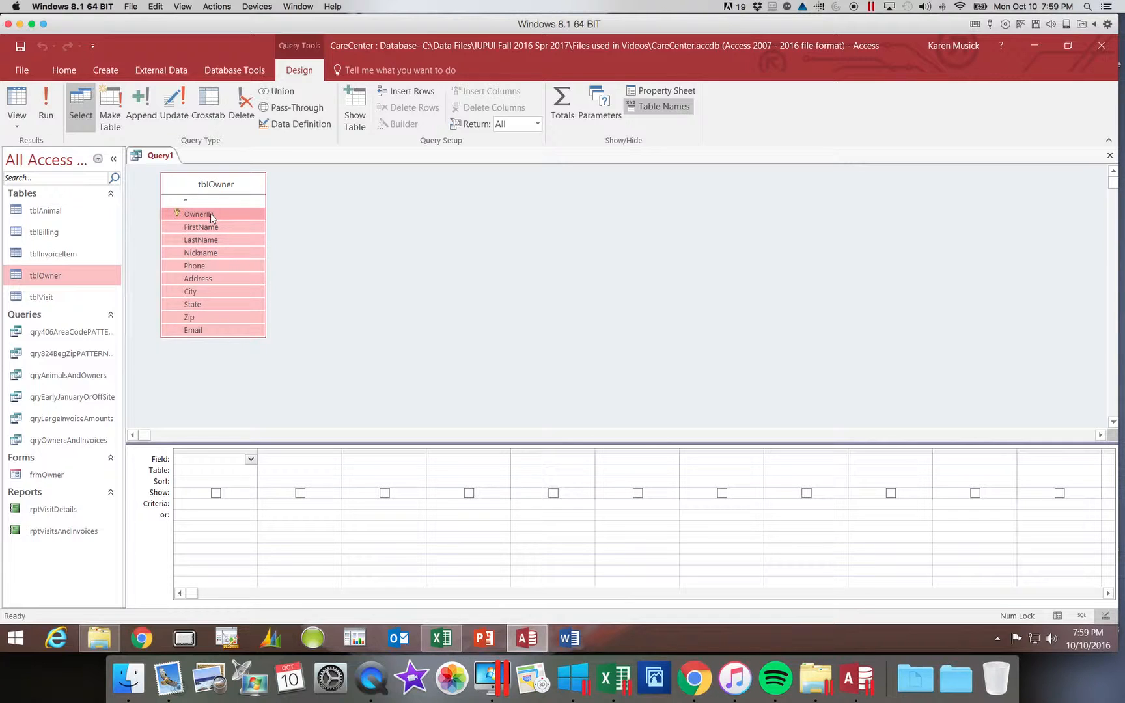
{"action": "left_click_drag", "start_coordinate": [211, 216], "coordinate": [211, 466]}
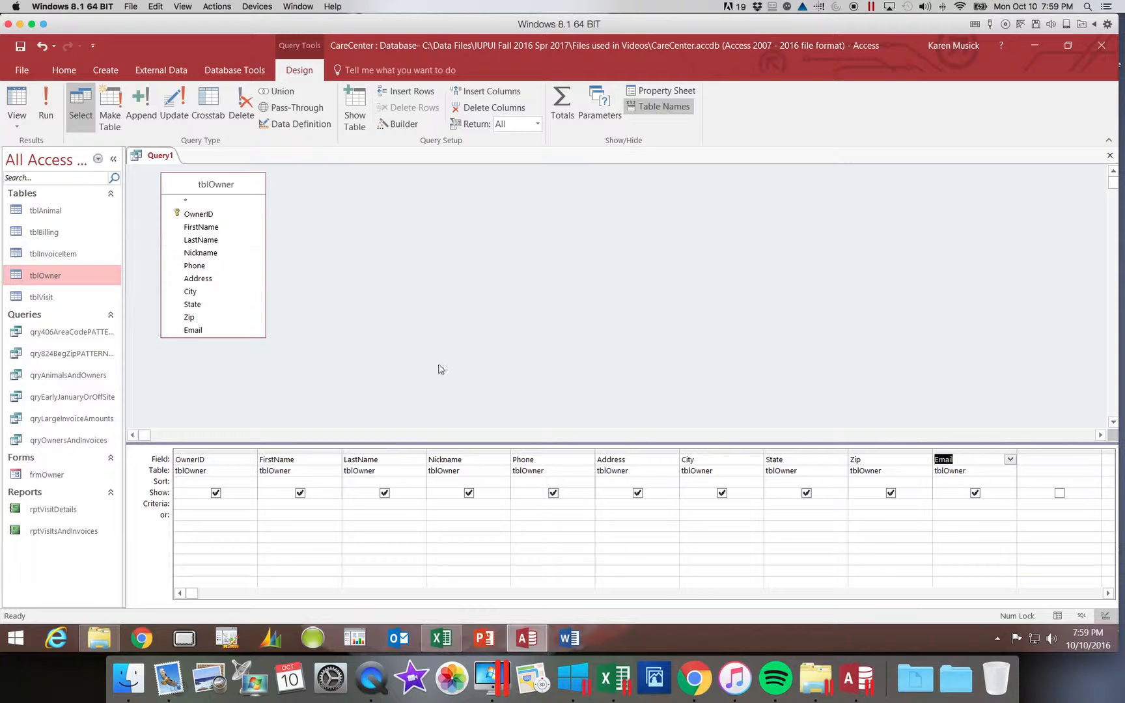
{"action": "left_click_drag", "start_coordinate": [763, 450], "coordinate": [835, 459]}
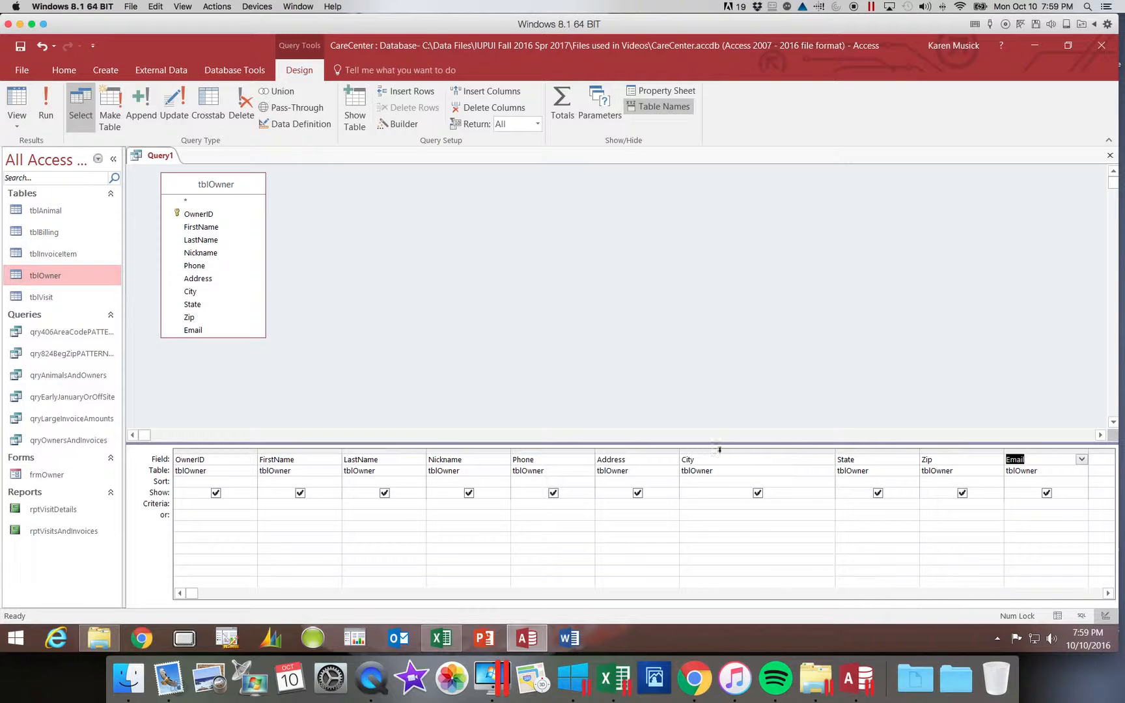
Step: Set the City field's criterion to In ("Cody", "Ralston", "Powell")
{"action": "left_click", "coordinate": [693, 504]}
{"action": "type", "text": "In ("}
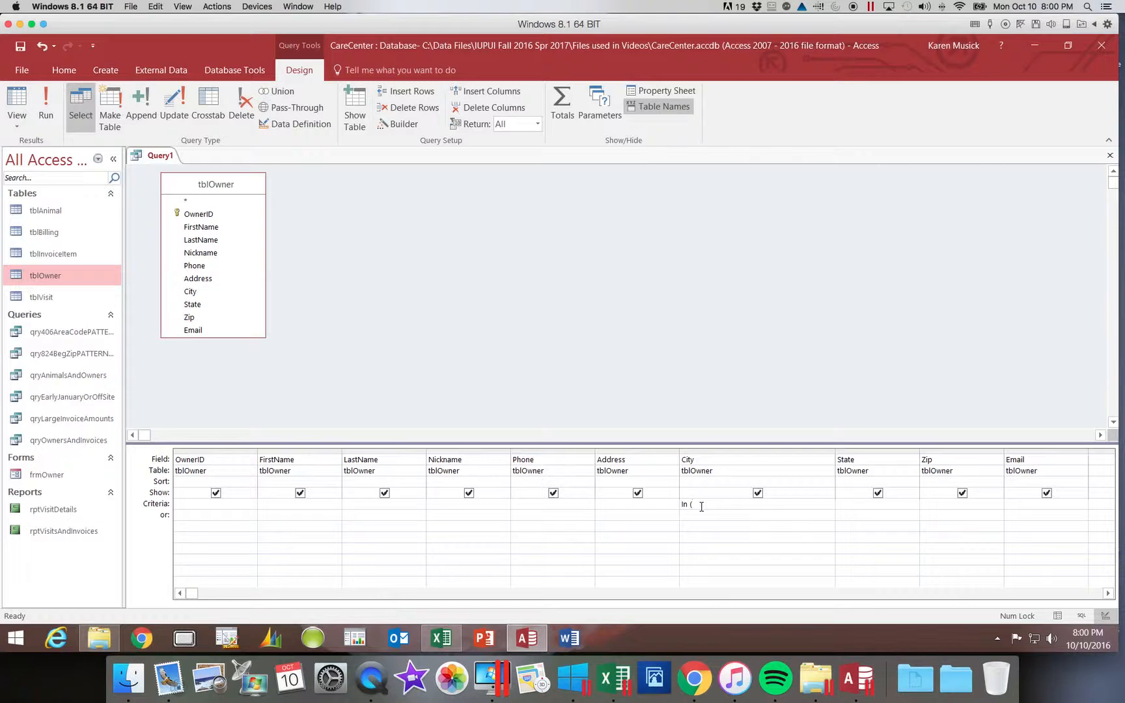
{"action": "type", "text": "\""}
{"action": "key", "text": "BackSpace"}
{"action": "type", "text": "Cindy"}
{"action": "type", "text": "\","}
{"action": "type", "text": " \""}
{"action": "type", "text": "Ralston"}
{"action": "type", "text": "\","}
{"action": "type", "text": " \""}
{"action": "type", "text": "Powell"}
{"action": "type", "text": "\""}
{"action": "scroll", "coordinate": [788, 519], "scroll_direction": "right", "scroll_amount": 15}
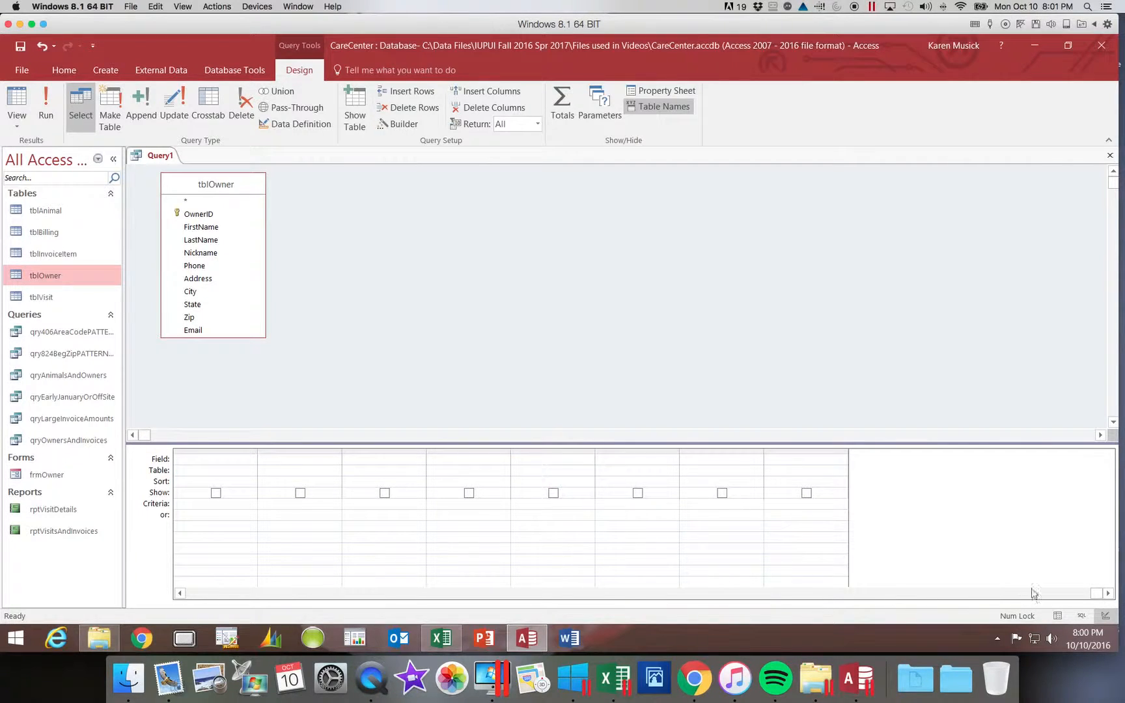
{"action": "left_click_drag", "start_coordinate": [1095, 592], "coordinate": [612, 603]}
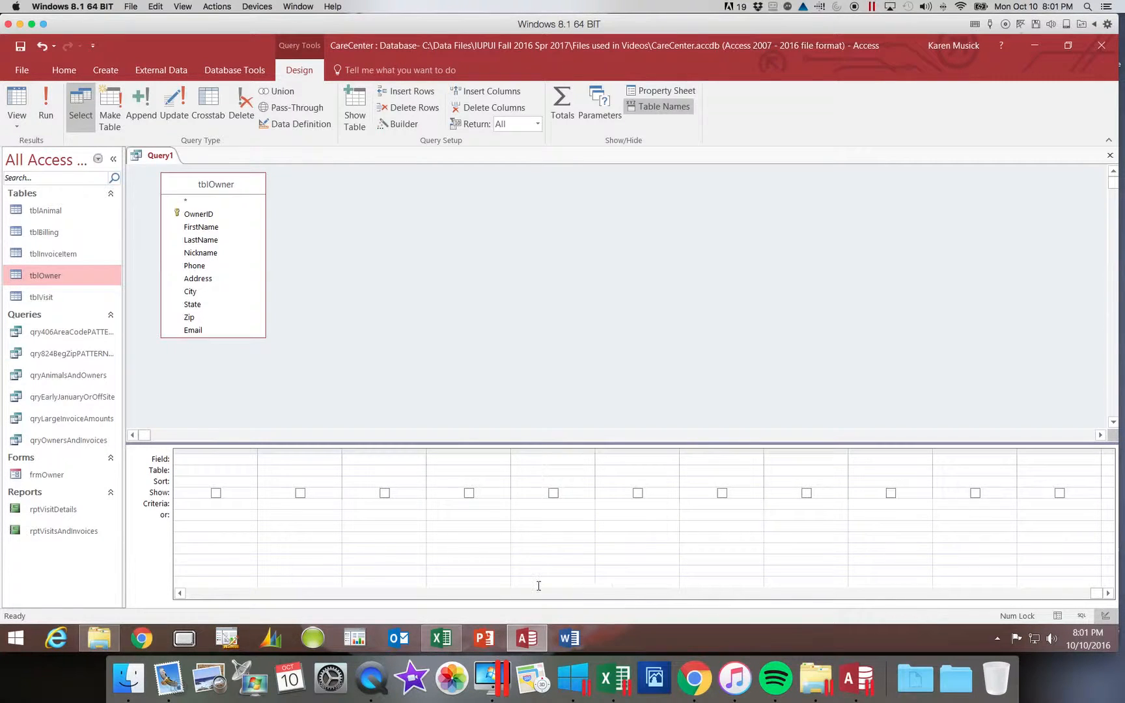
{"action": "left_click", "coordinate": [207, 593]}
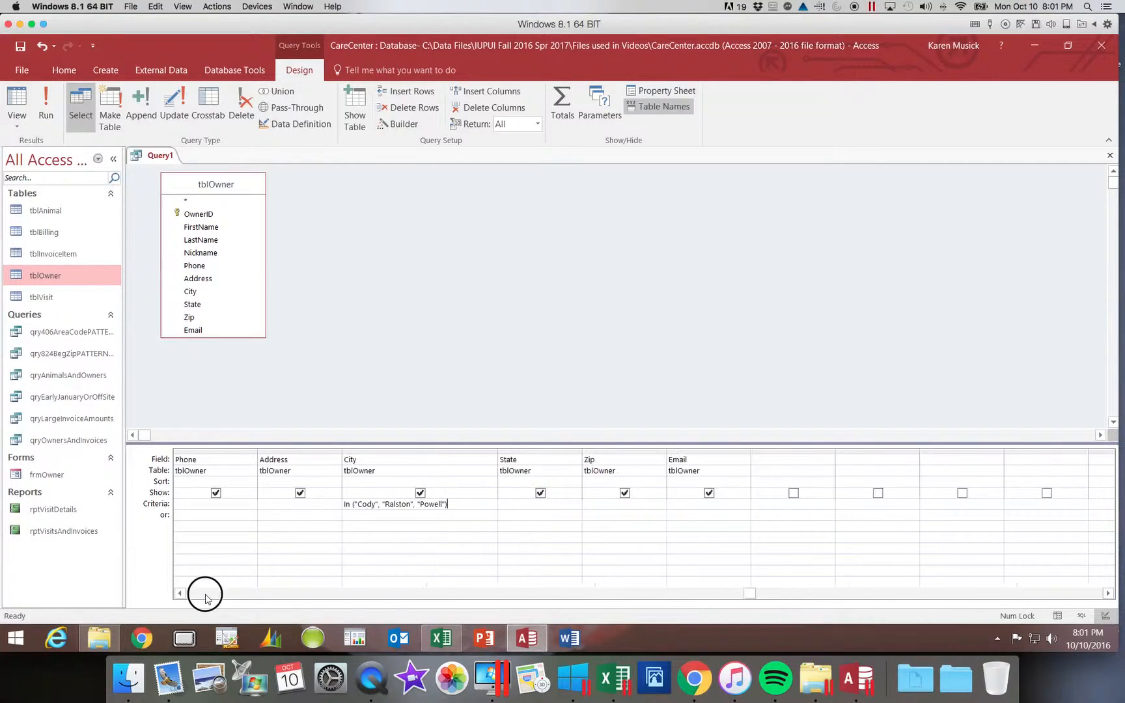
{"action": "left_click", "coordinate": [205, 595]}
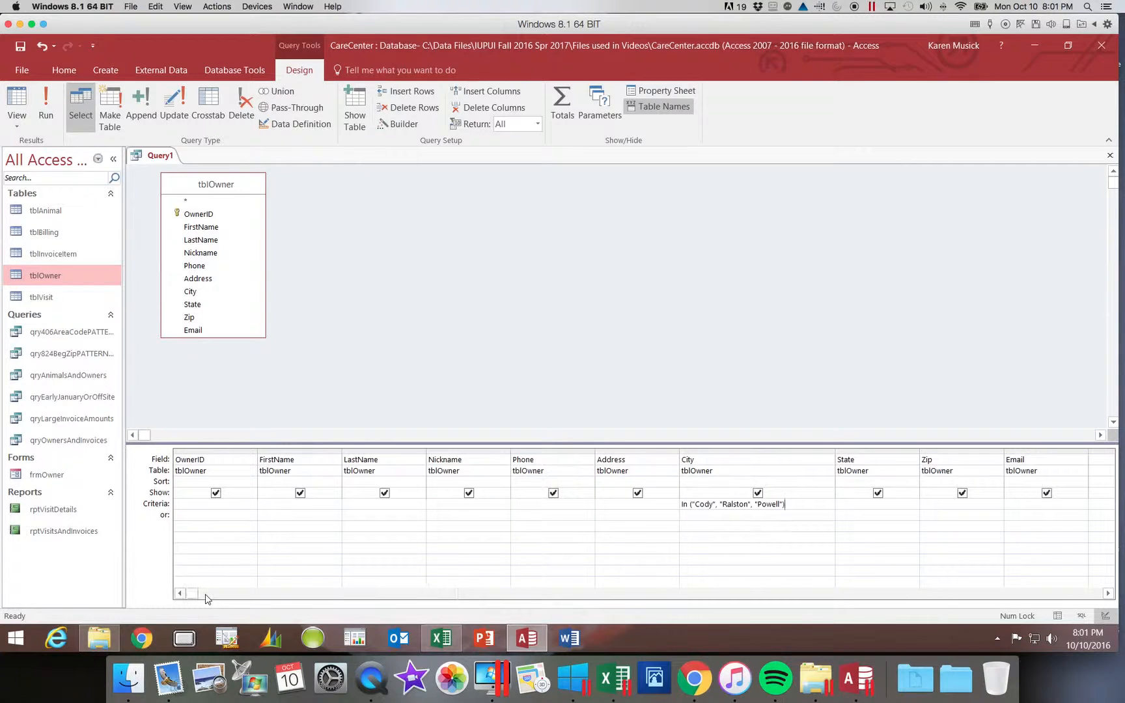
Step: Examine the full City criterion in the Zoom window and return to the query design
{"action": "right_click", "coordinate": [694, 505]}
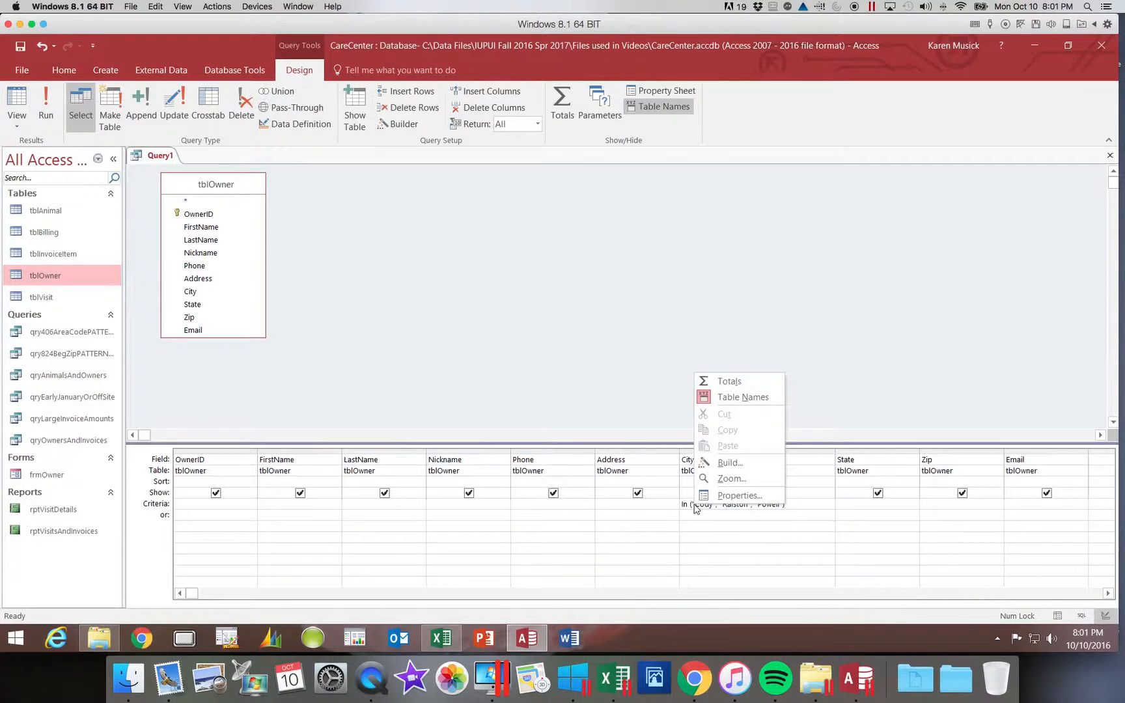
{"action": "left_click", "coordinate": [721, 481]}
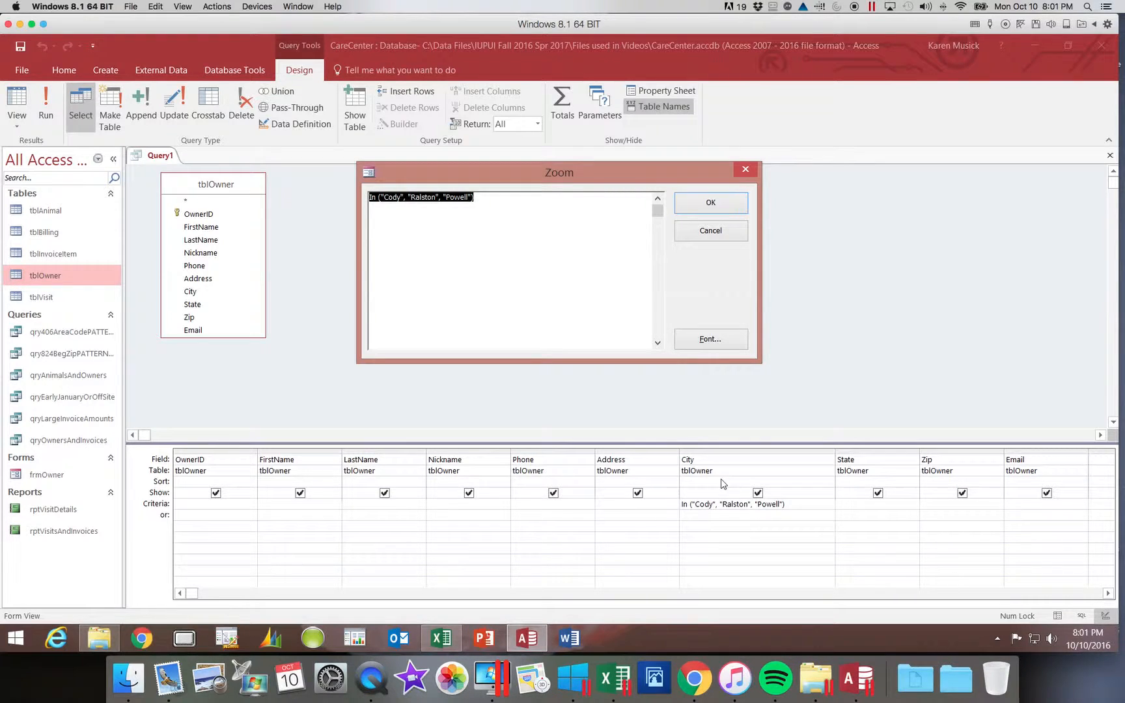
{"action": "left_click", "coordinate": [716, 205]}
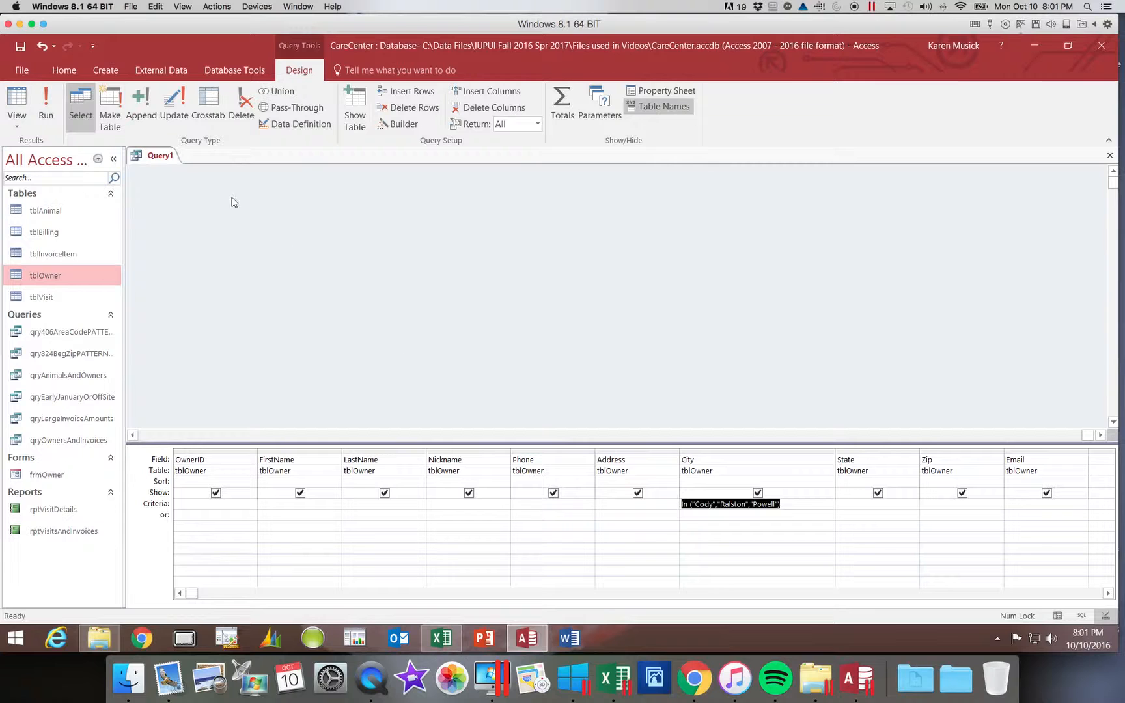
{"action": "left_click", "coordinate": [47, 104]}
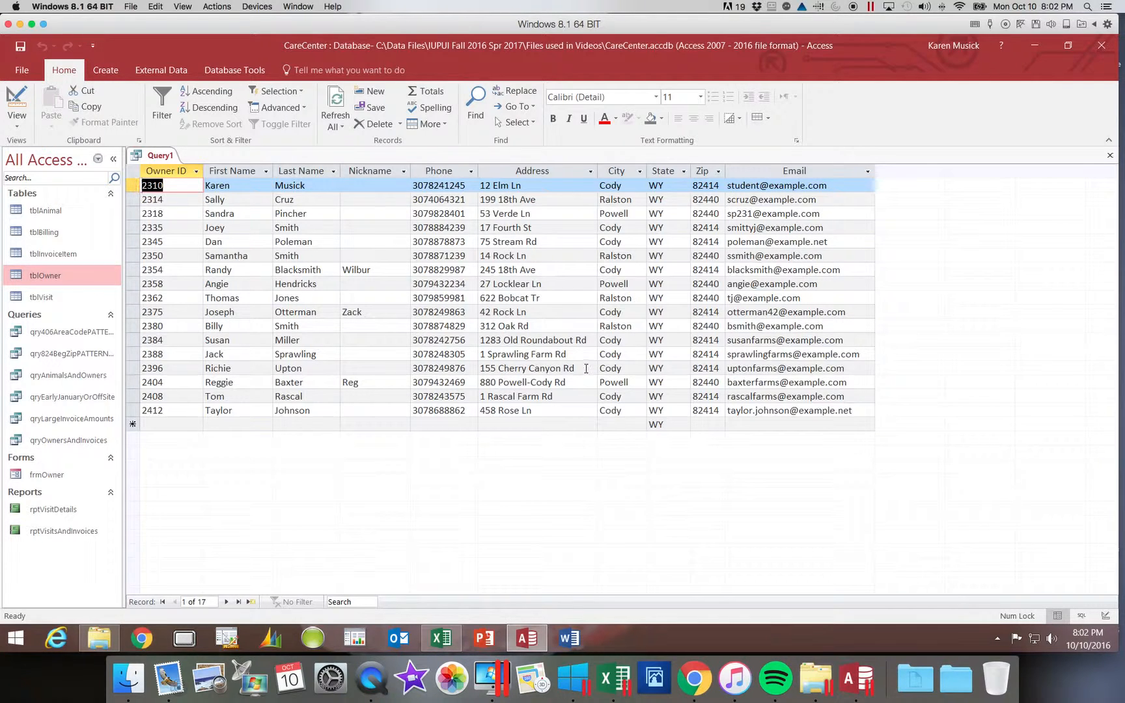
{"action": "left_click", "coordinate": [20, 47]}
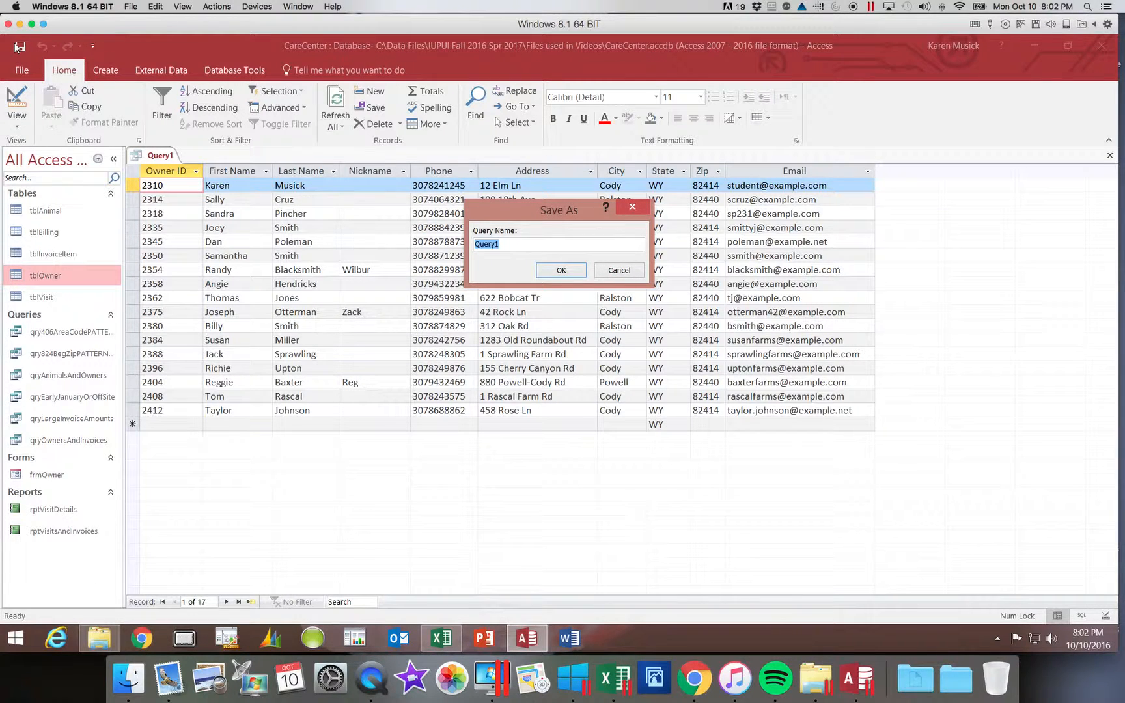
{"action": "type", "text": "qryCodyRalston"}
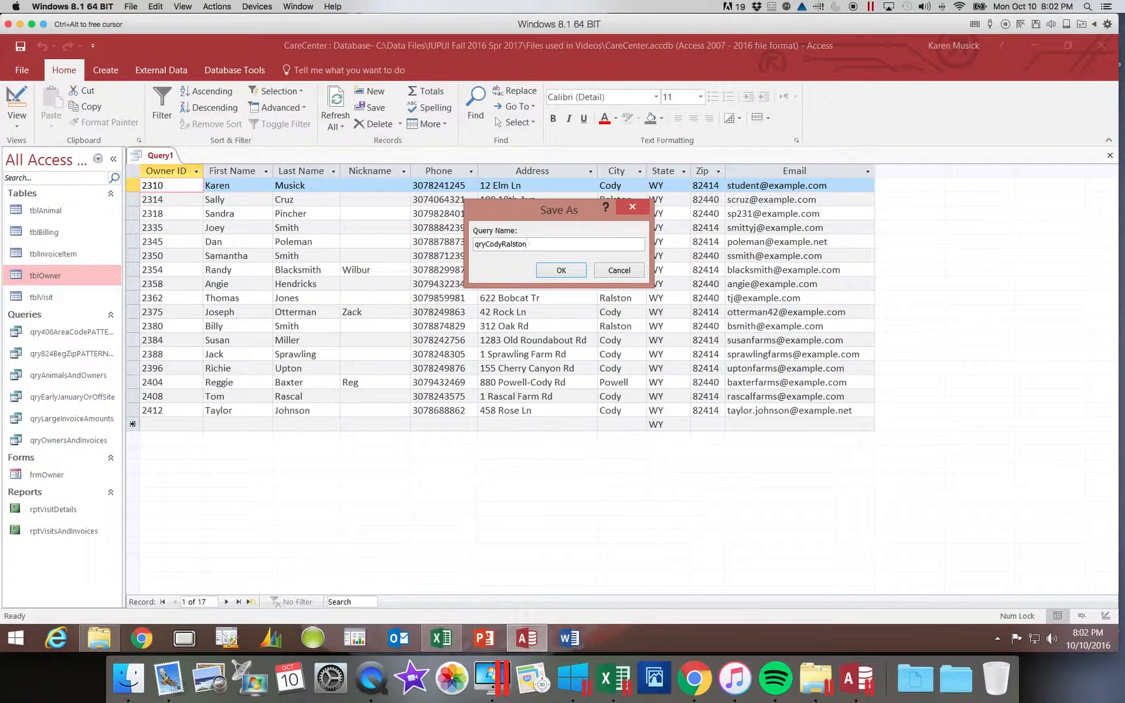
{"action": "type", "text": "PowellOwnersLIST"}
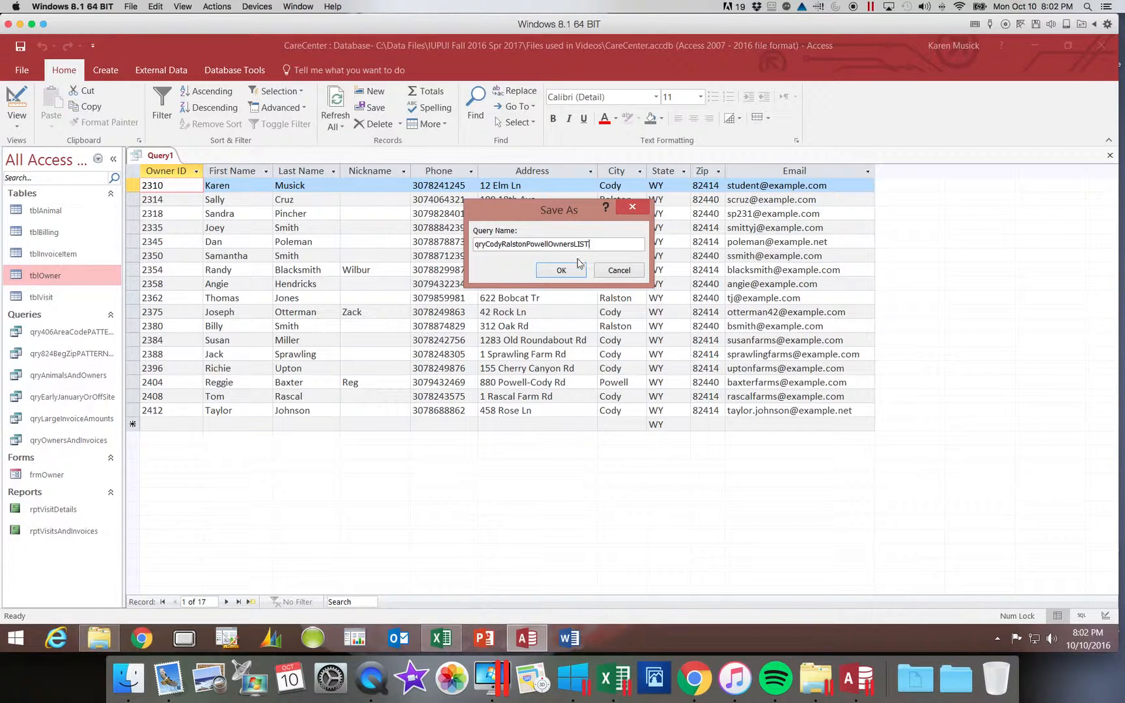
{"action": "left_click", "coordinate": [561, 271]}
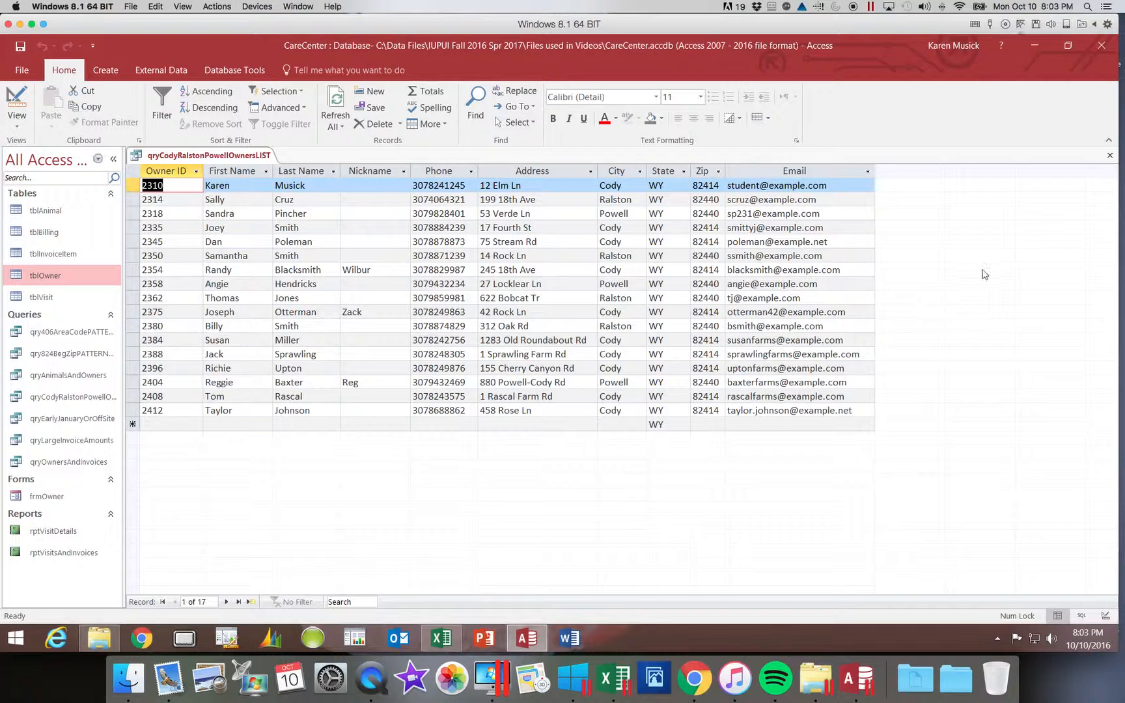
{"action": "left_click", "coordinate": [1110, 155]}
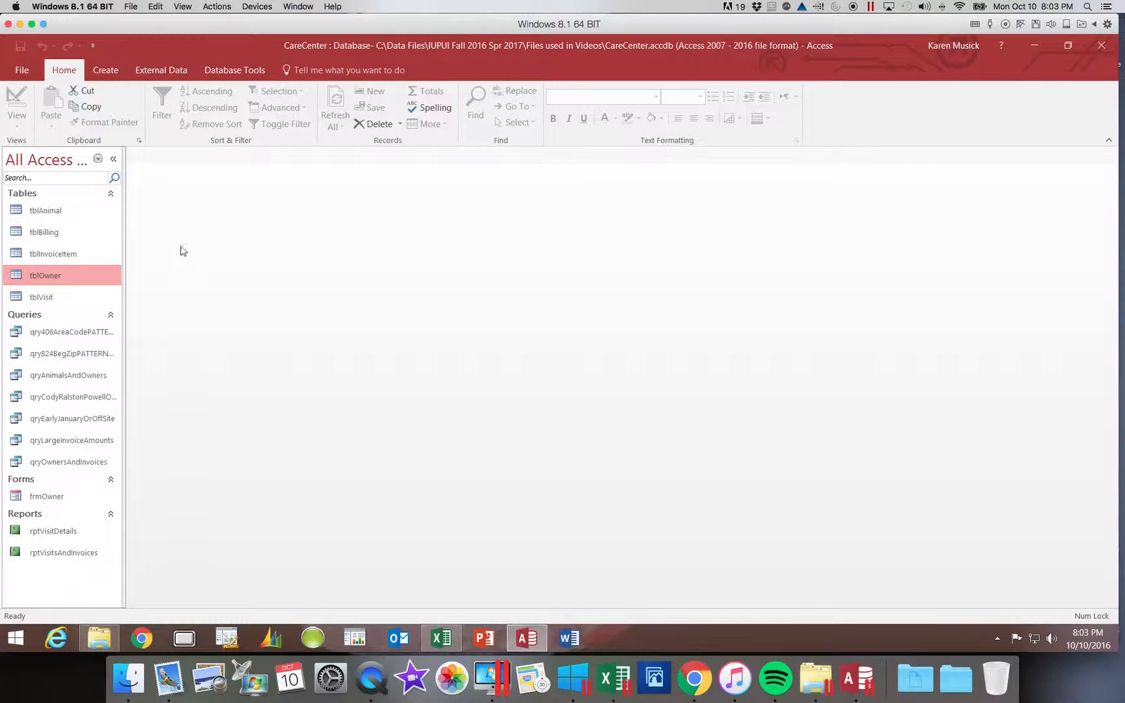
Step: Review the invoice records in the tblBilling table and close it
{"action": "double_click", "coordinate": [46, 232]}
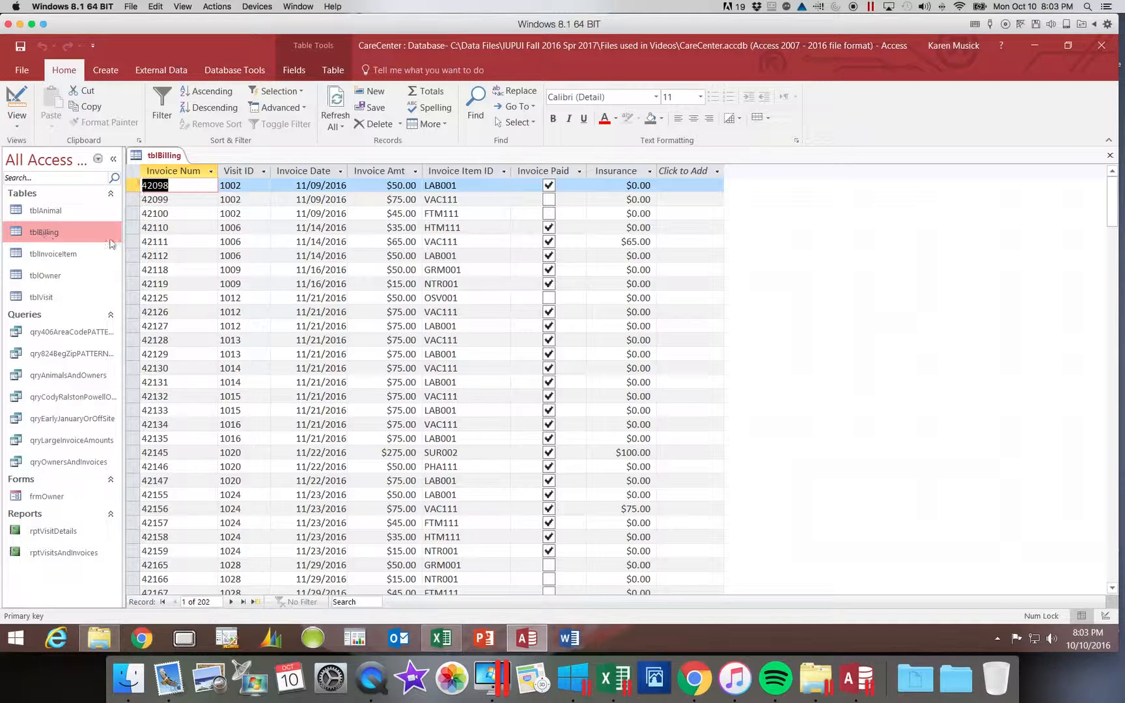
{"action": "left_click", "coordinate": [1110, 155]}
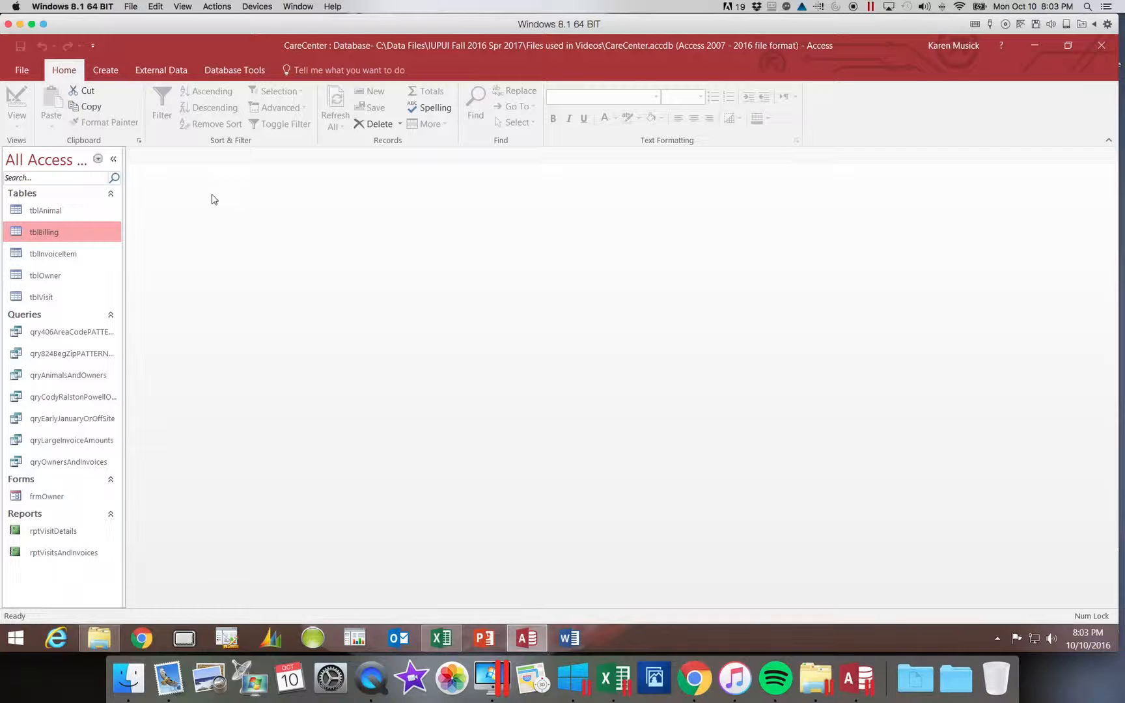
Step: Create a new query in Design view based on tblBilling and enlarge the table's field list to show every field
{"action": "left_click", "coordinate": [117, 68]}
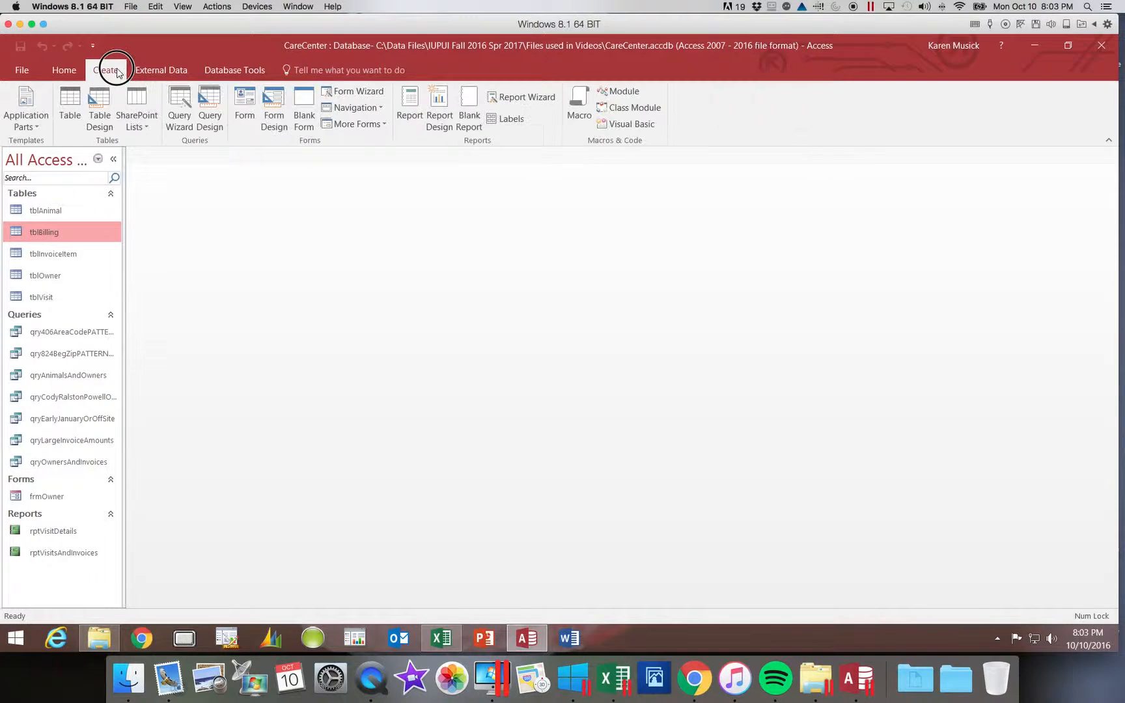
{"action": "left_click", "coordinate": [218, 110]}
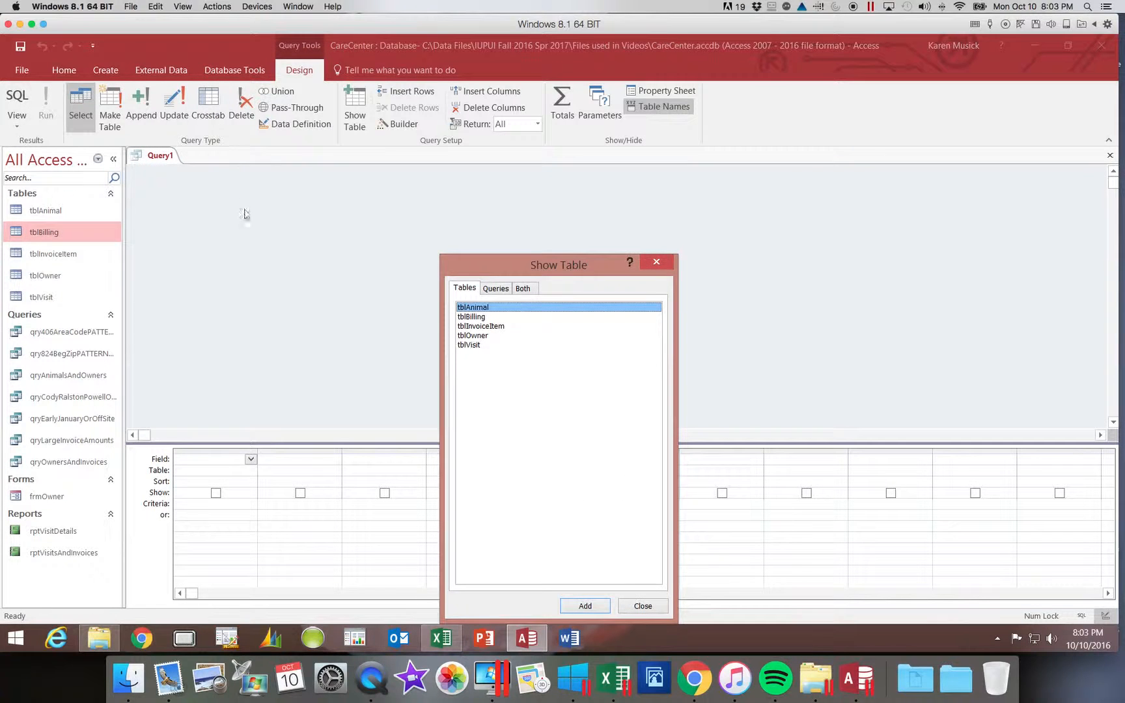
{"action": "double_click", "coordinate": [481, 317]}
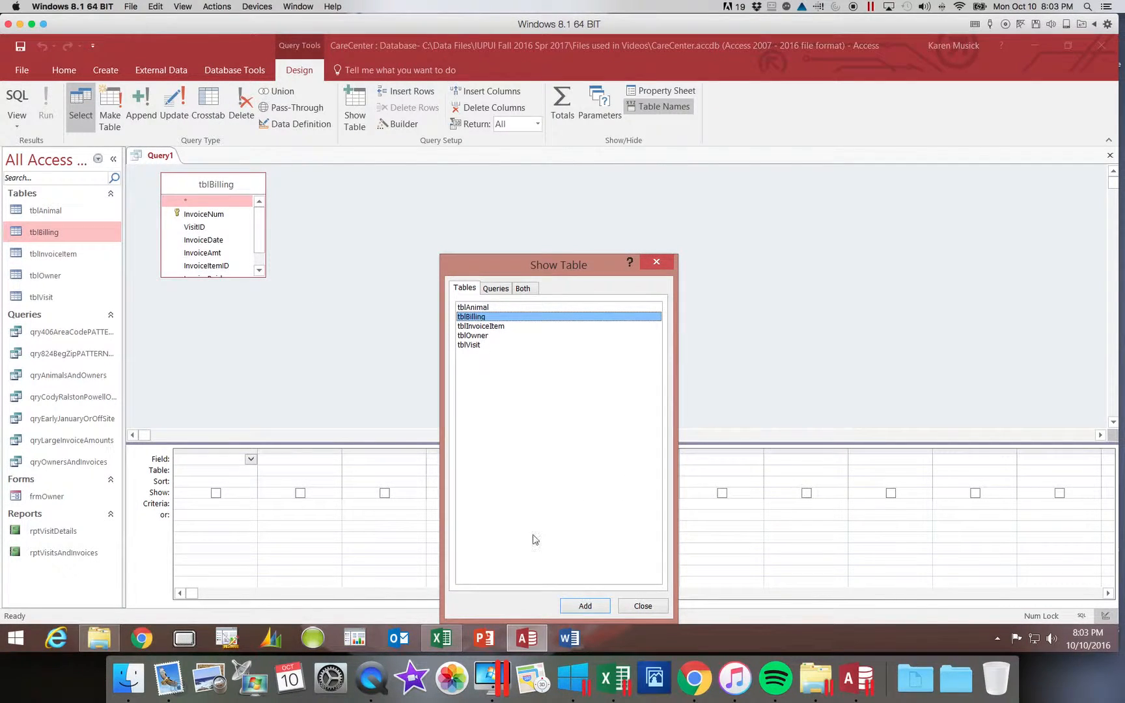
{"action": "left_click", "coordinate": [643, 606]}
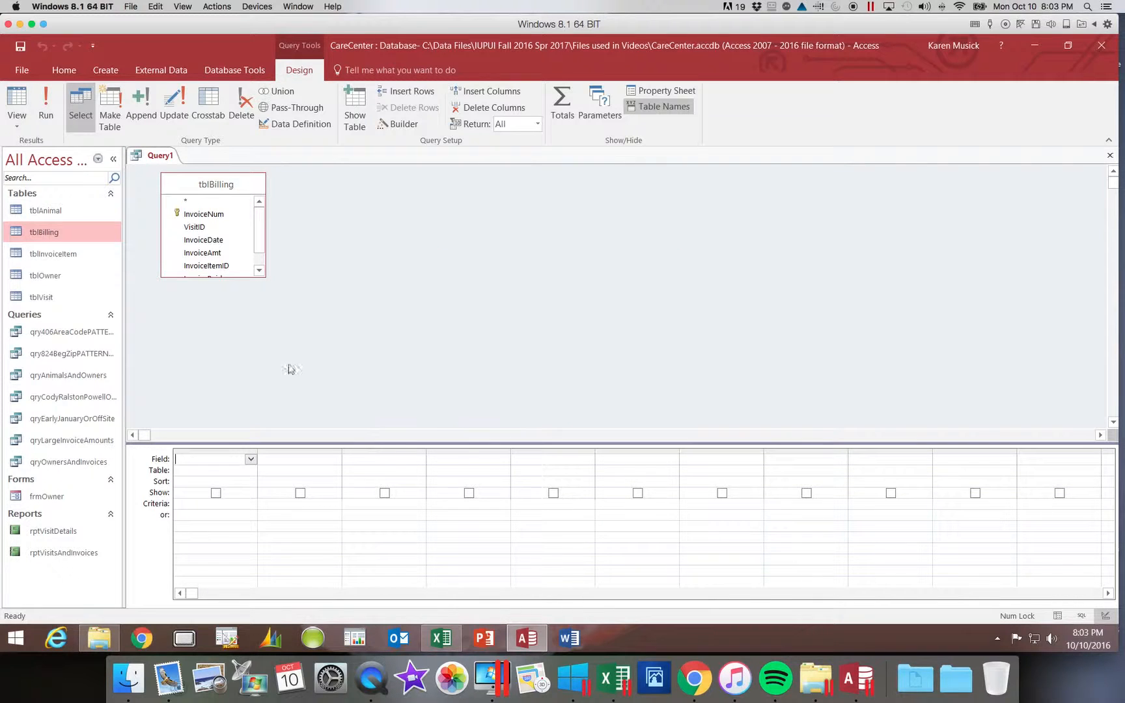
{"action": "left_click", "coordinate": [244, 277]}
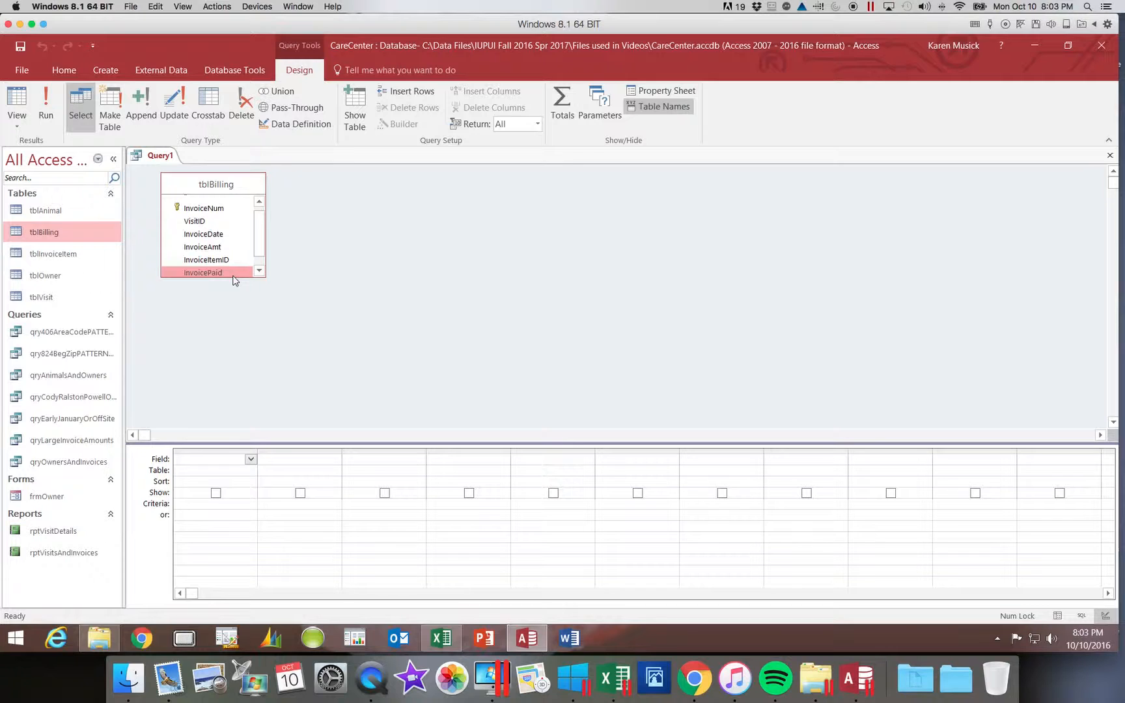
{"action": "left_click_drag", "start_coordinate": [228, 277], "coordinate": [205, 308]}
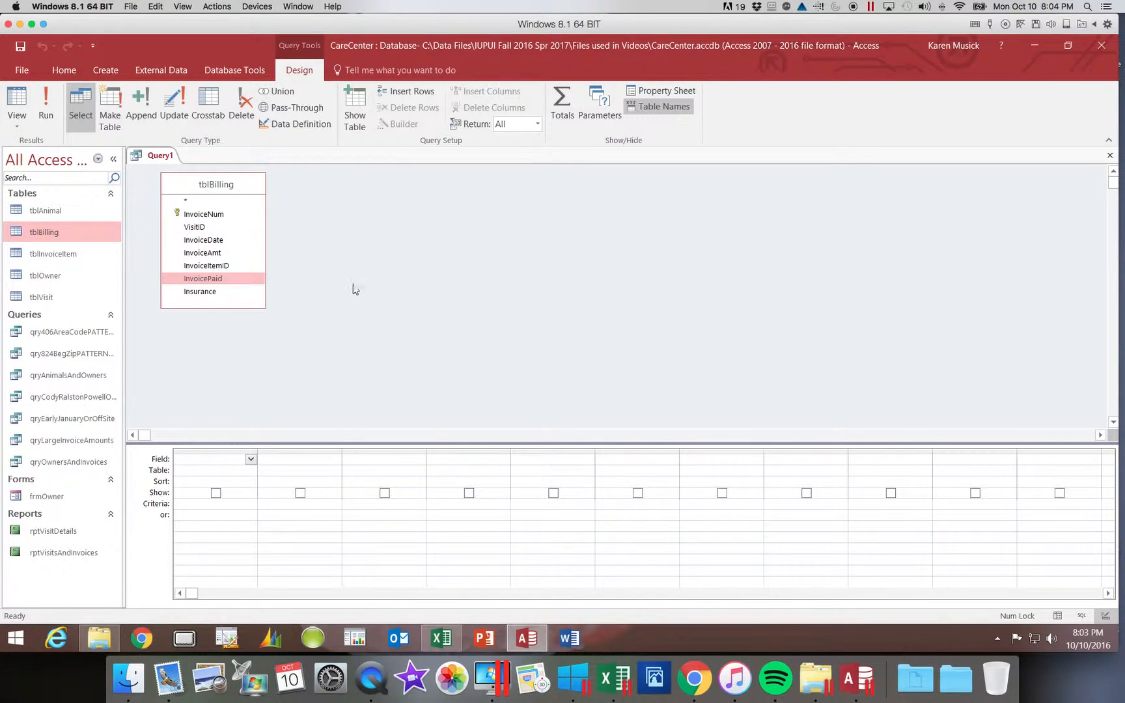
Step: Place all tblBilling fields in the design grid and set the InvoiceAmt criterion to In (35,45,50)
{"action": "double_click", "coordinate": [220, 186]}
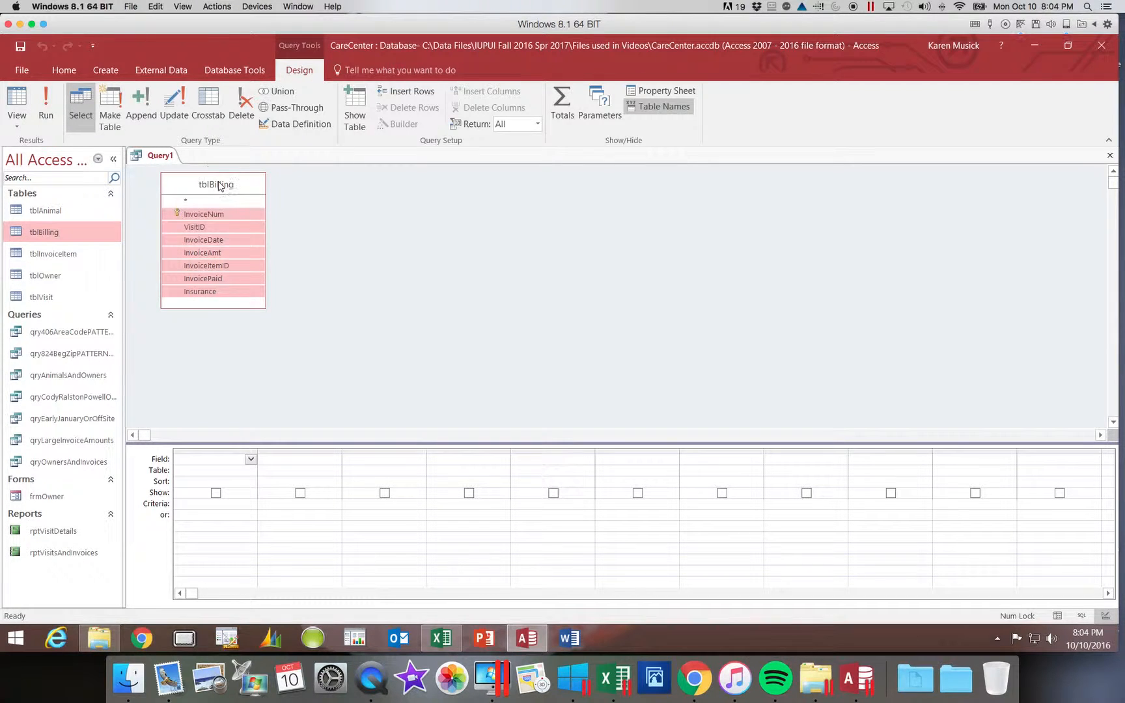
{"action": "left_click_drag", "start_coordinate": [215, 214], "coordinate": [199, 463]}
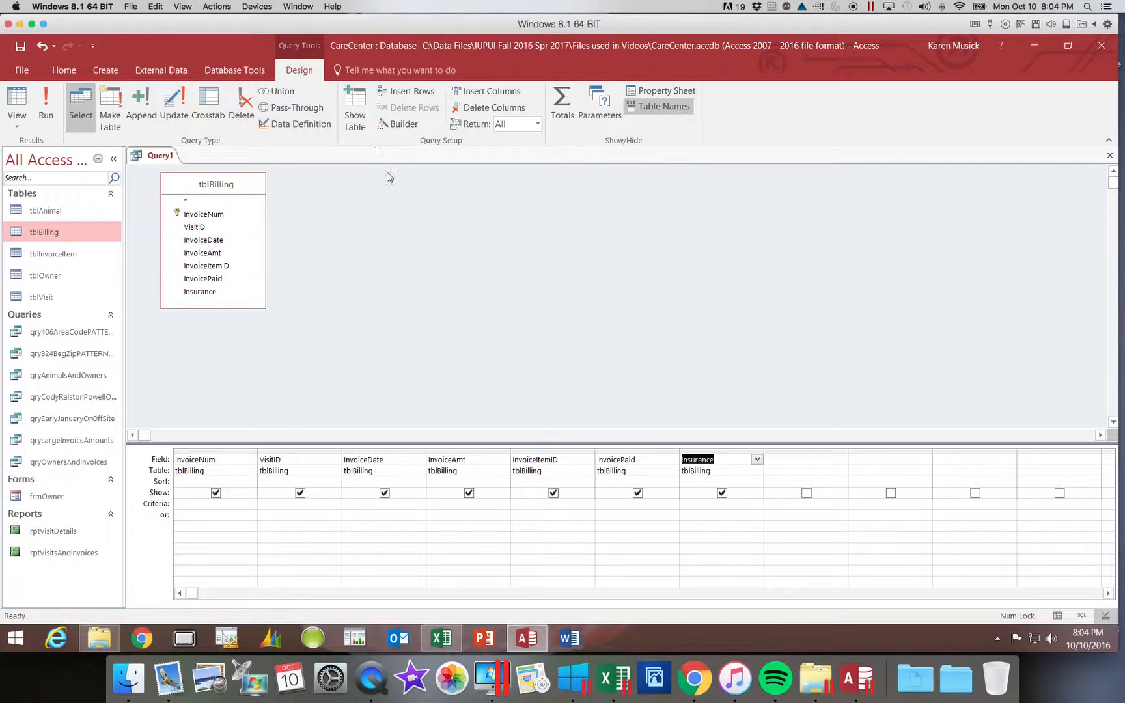
{"action": "left_click", "coordinate": [435, 503]}
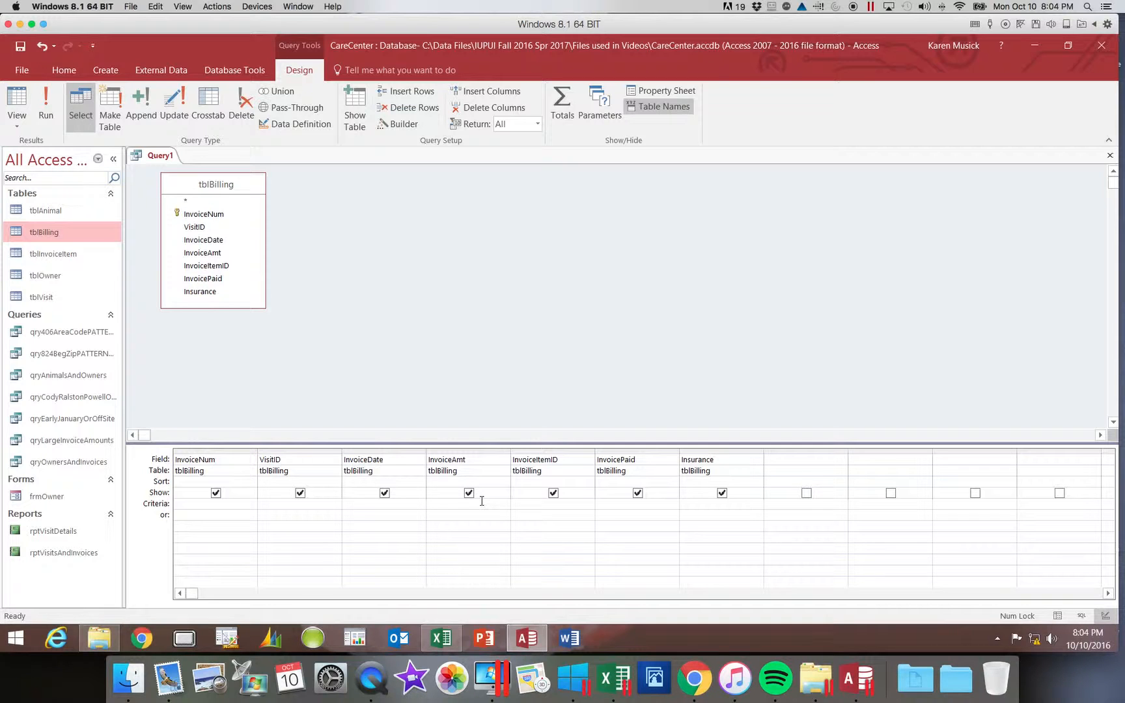
{"action": "type", "text": "In ("}
{"action": "type", "text": "35,45,50)"}
Step: Run the billing query and save it as qryInvoiceAmtLIST
{"action": "left_click", "coordinate": [47, 115]}
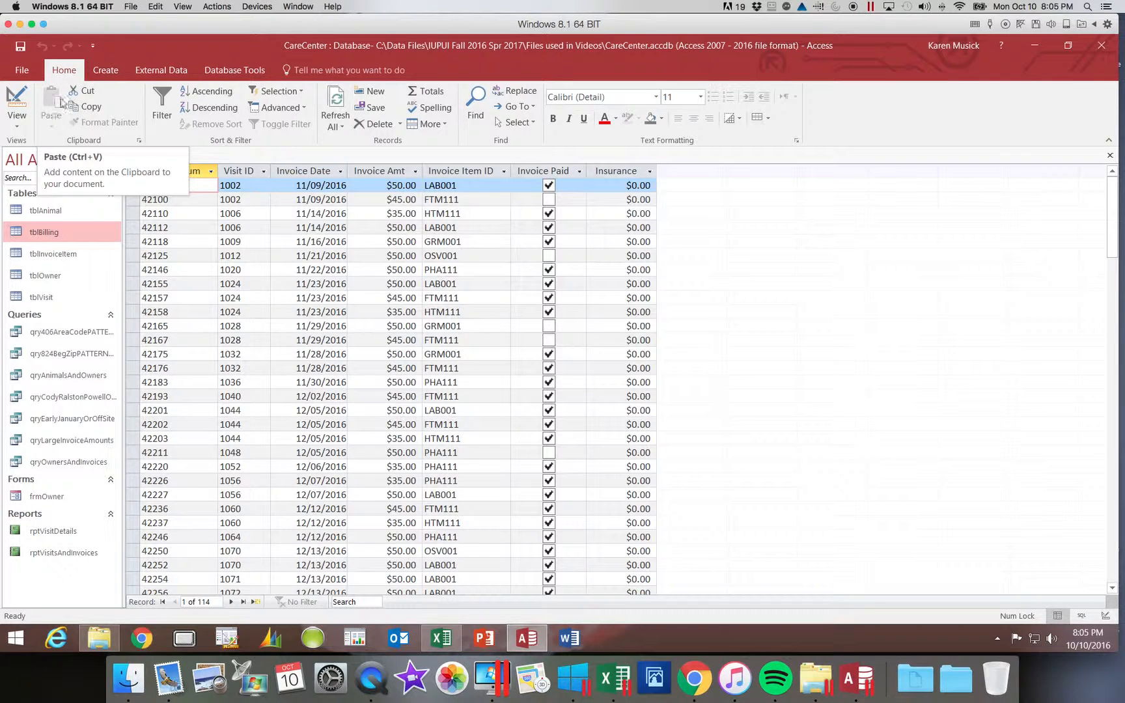
{"action": "left_click", "coordinate": [20, 47]}
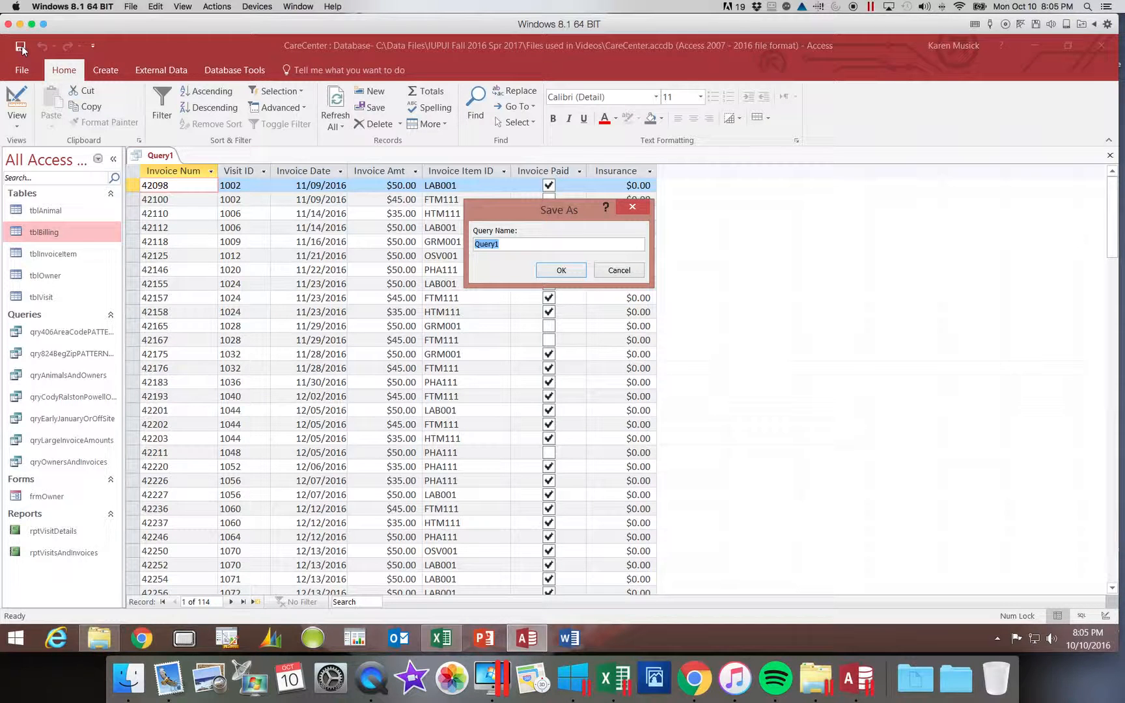
{"action": "type", "text": "z"}
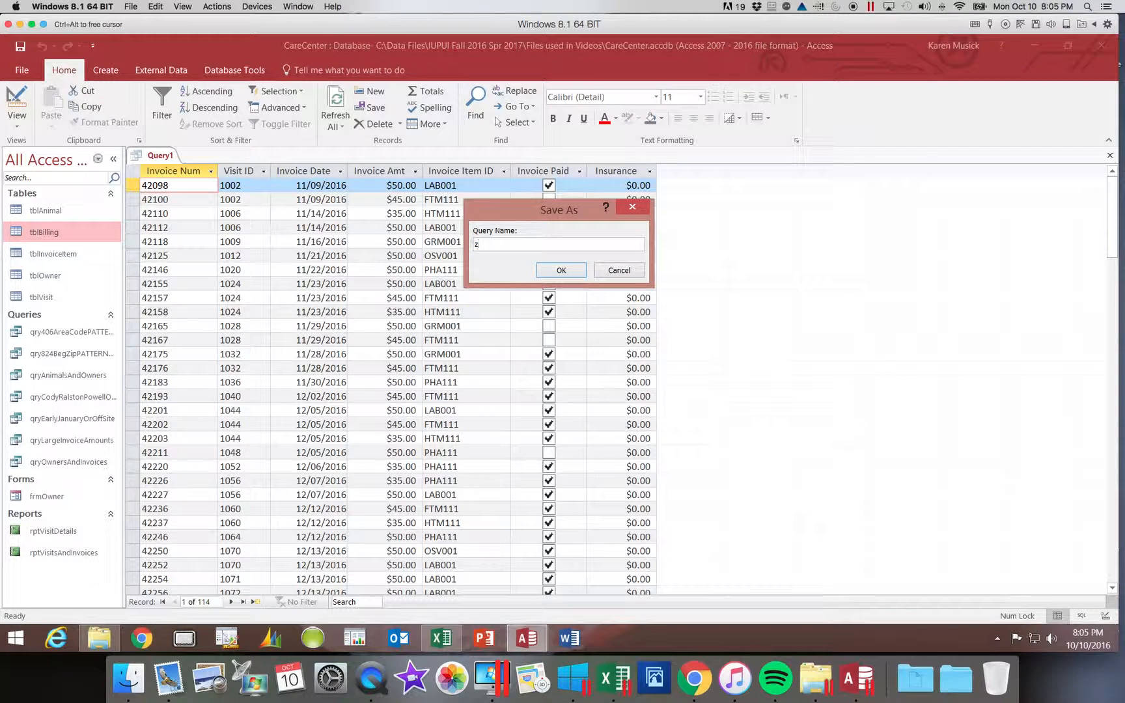
{"action": "type", "text": "qryInvoiceAmtLIST"}
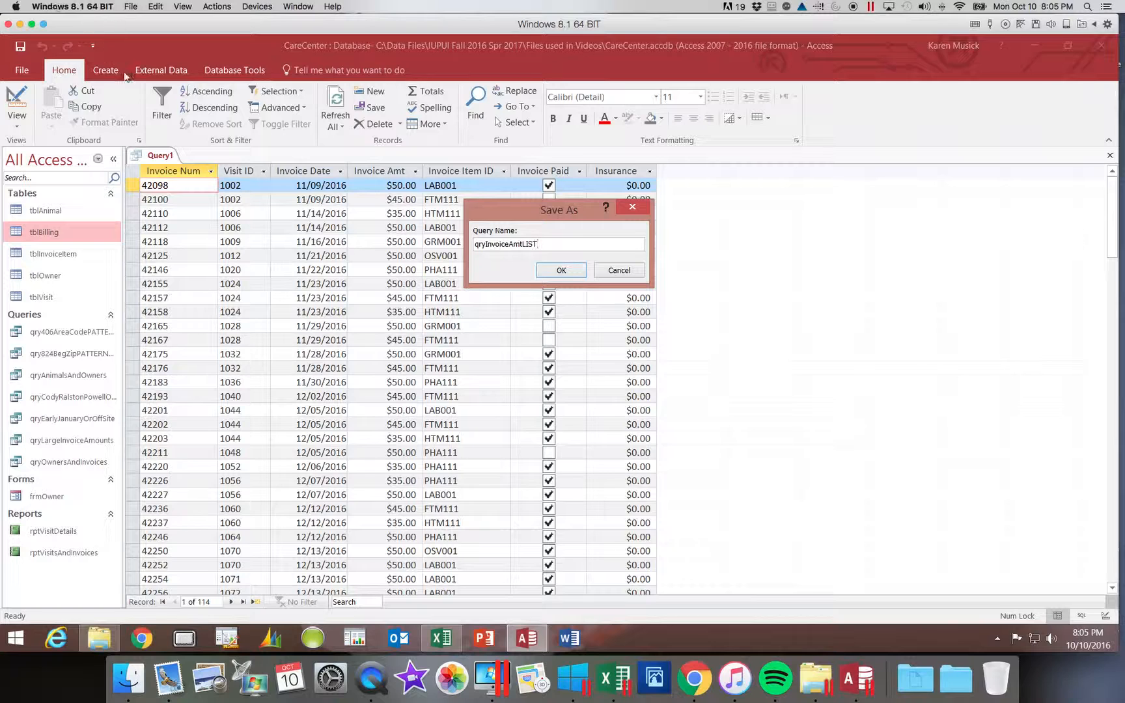
{"action": "left_click", "coordinate": [560, 269]}
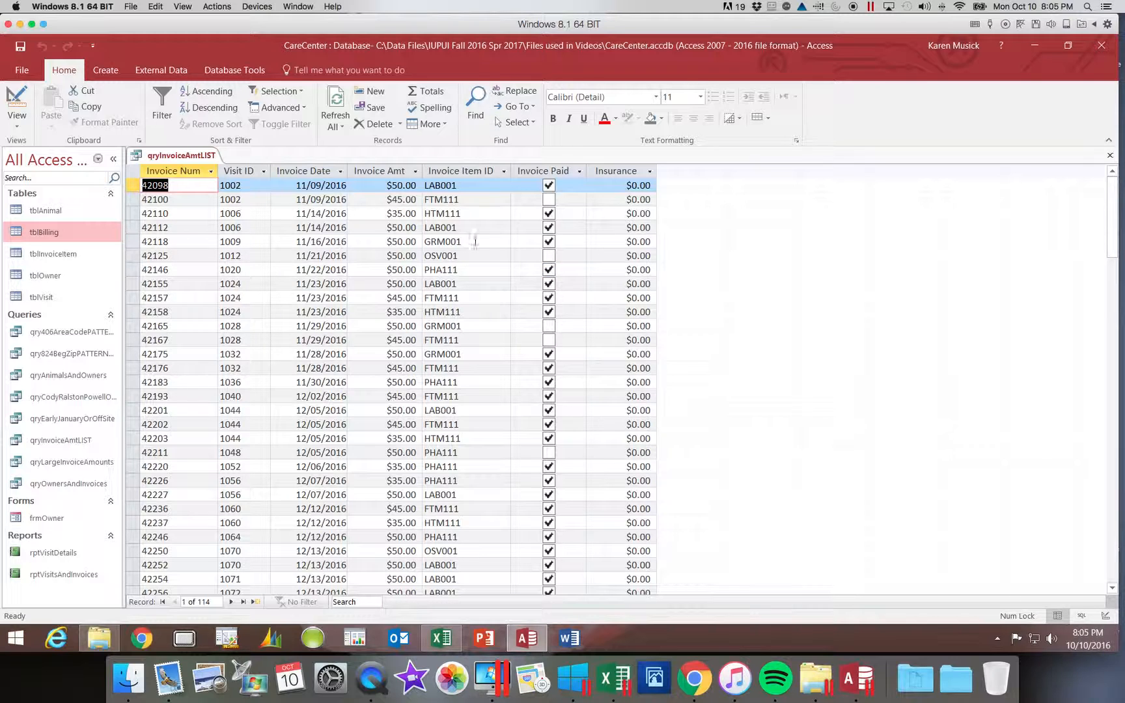
Step: Switch to the Access Video Headers.xlsx workbook in Excel to review the quoting rules for list criteria
{"action": "left_click", "coordinate": [439, 641]}
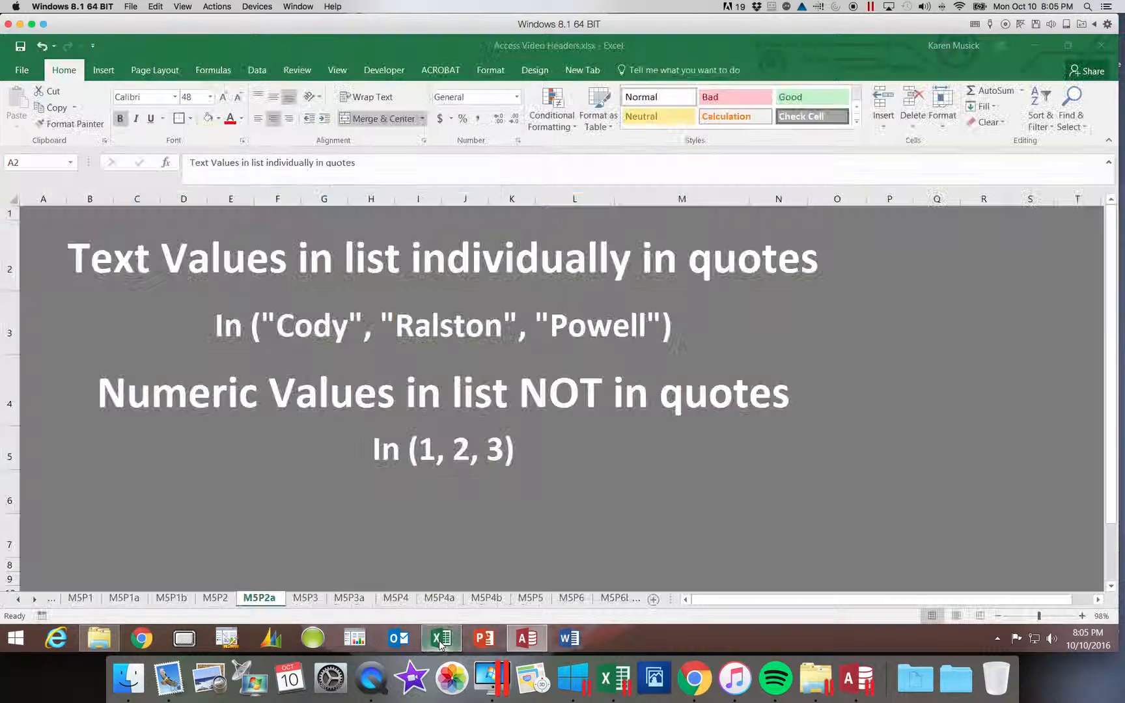